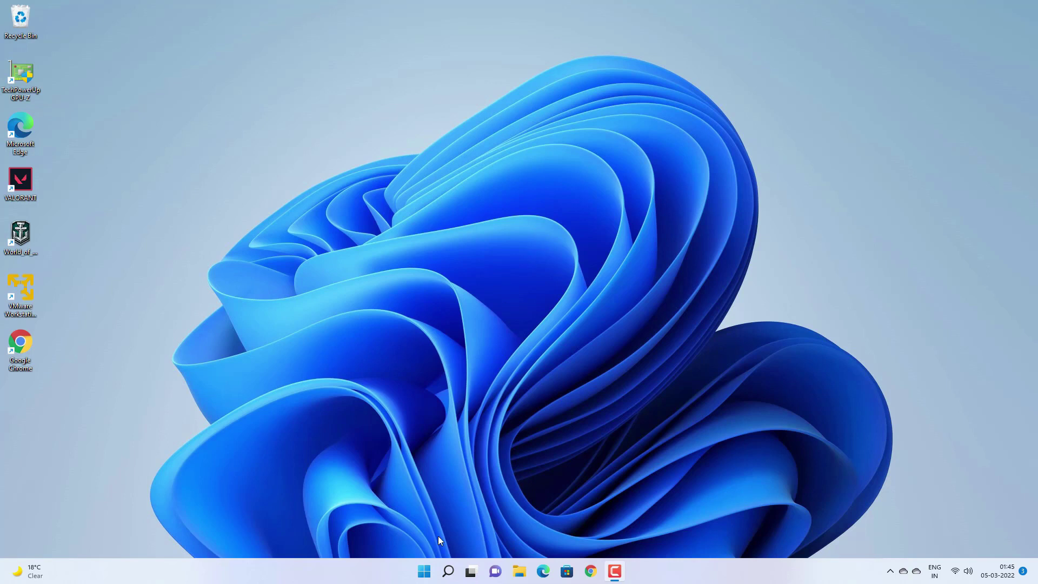
Step: Open Settings from Start, view Your info under Accounts, then return to the Accounts page
left_click(424, 570)
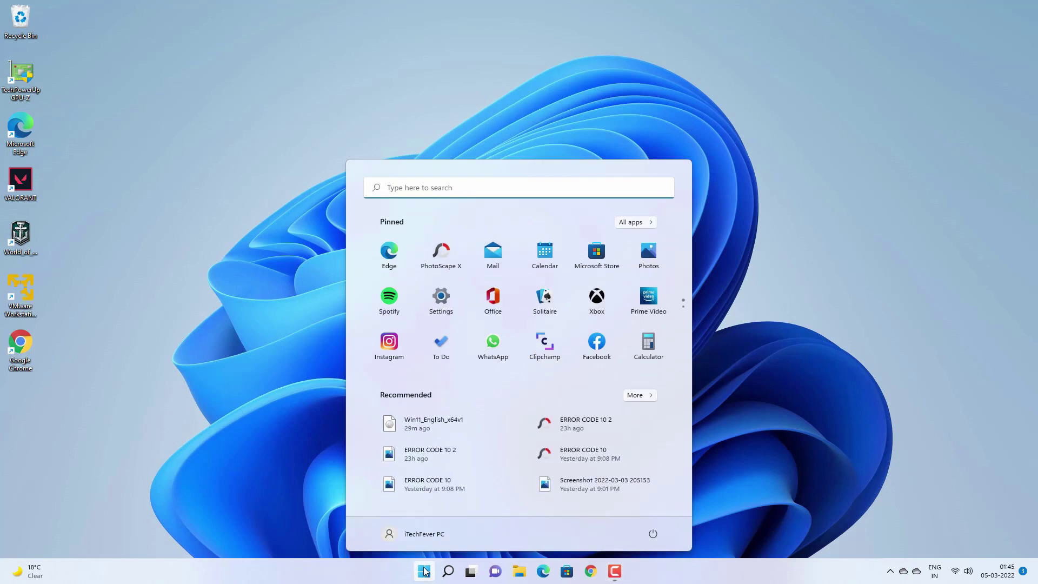
left_click(441, 297)
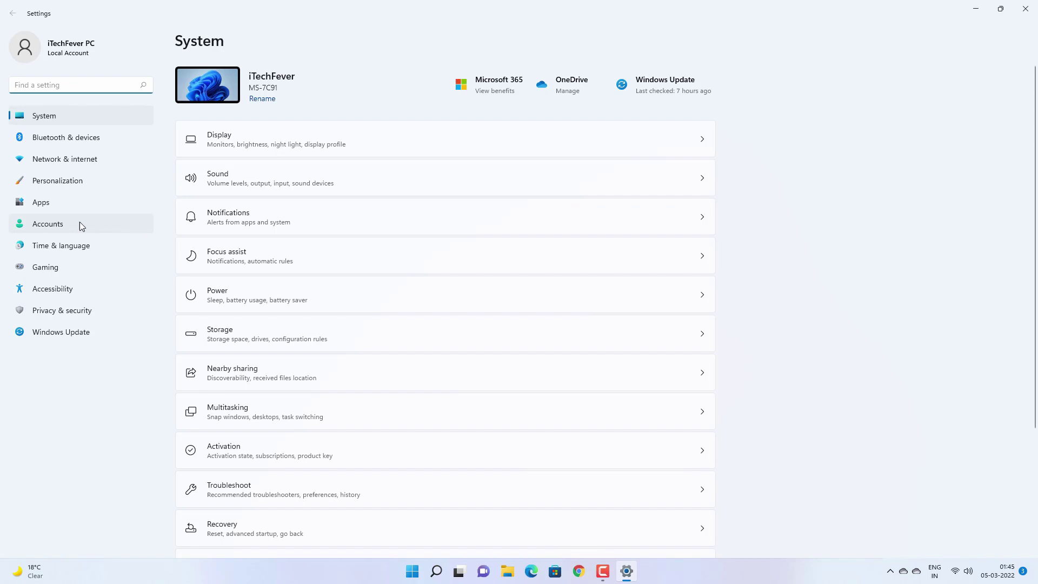
left_click(67, 223)
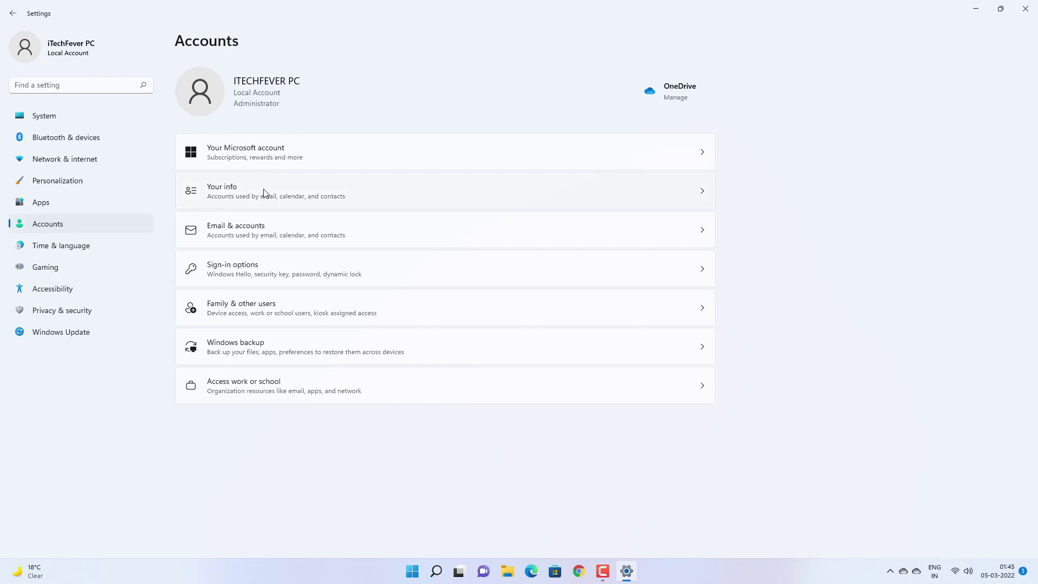
left_click(312, 188)
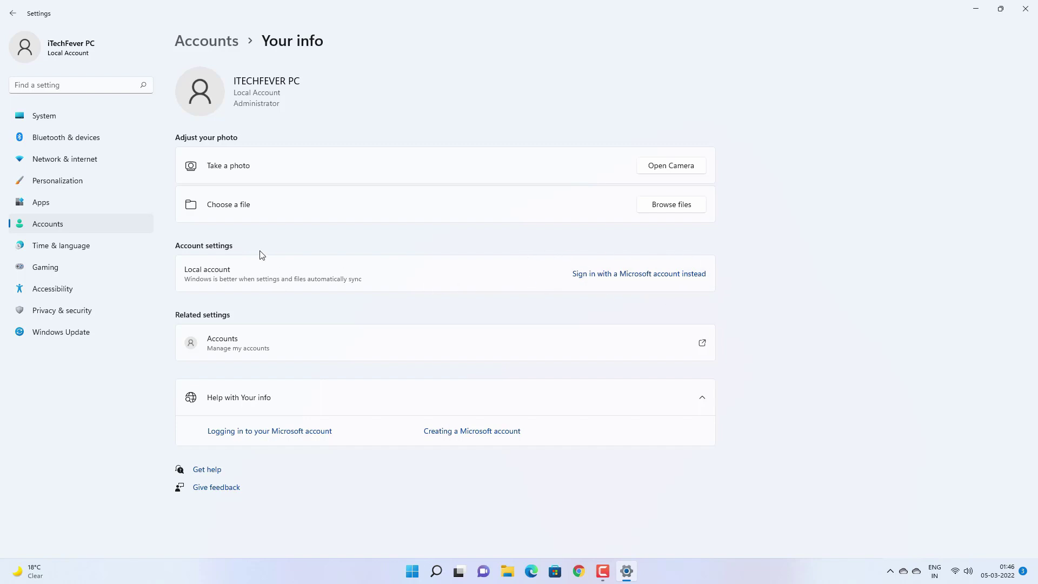
left_click(94, 223)
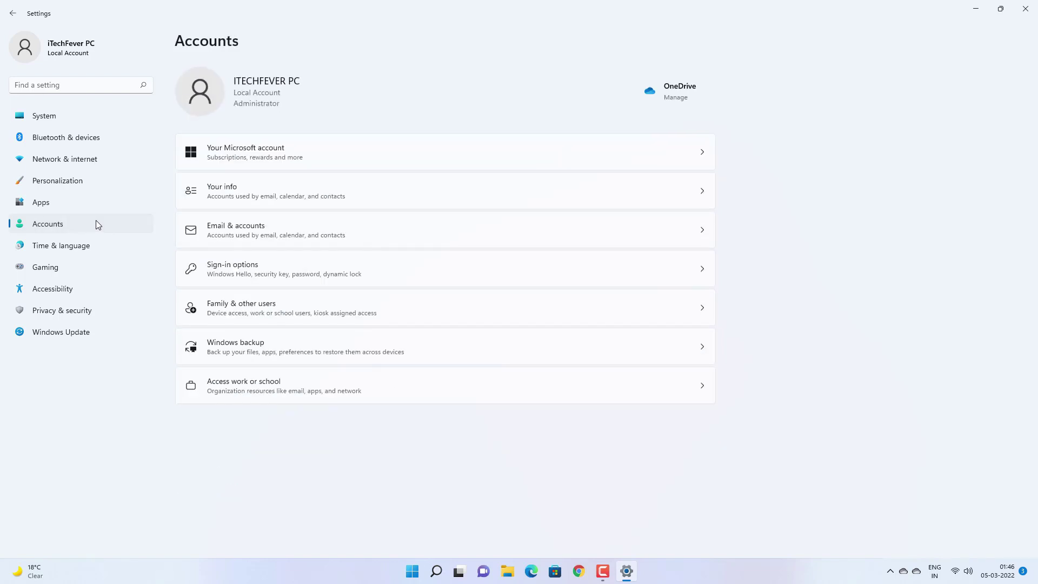
Step: In Sign-in options, add a password for the local account with confirmation and a password hint
left_click(294, 276)
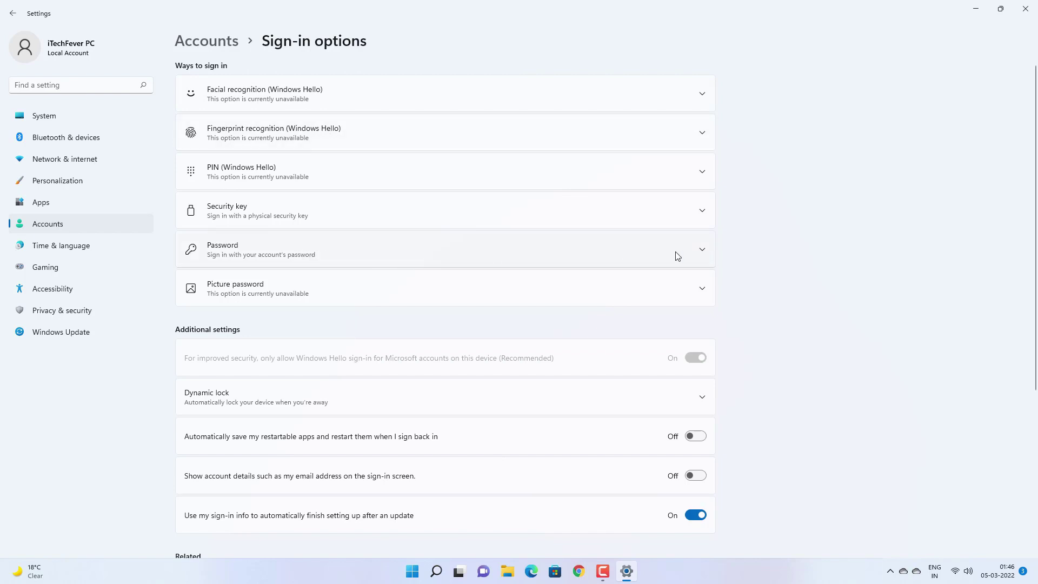
left_click(628, 246)
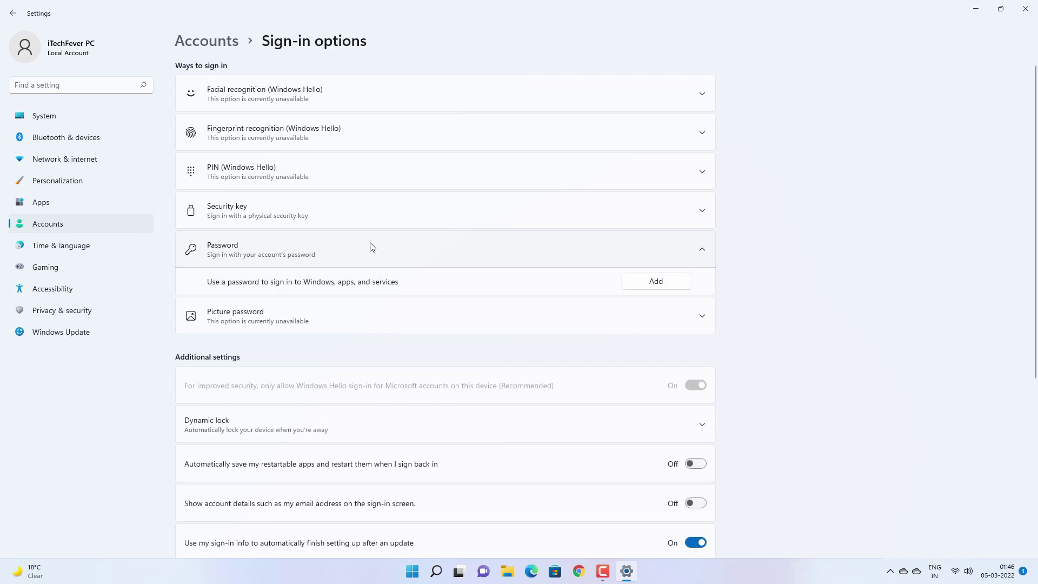
left_click(656, 282)
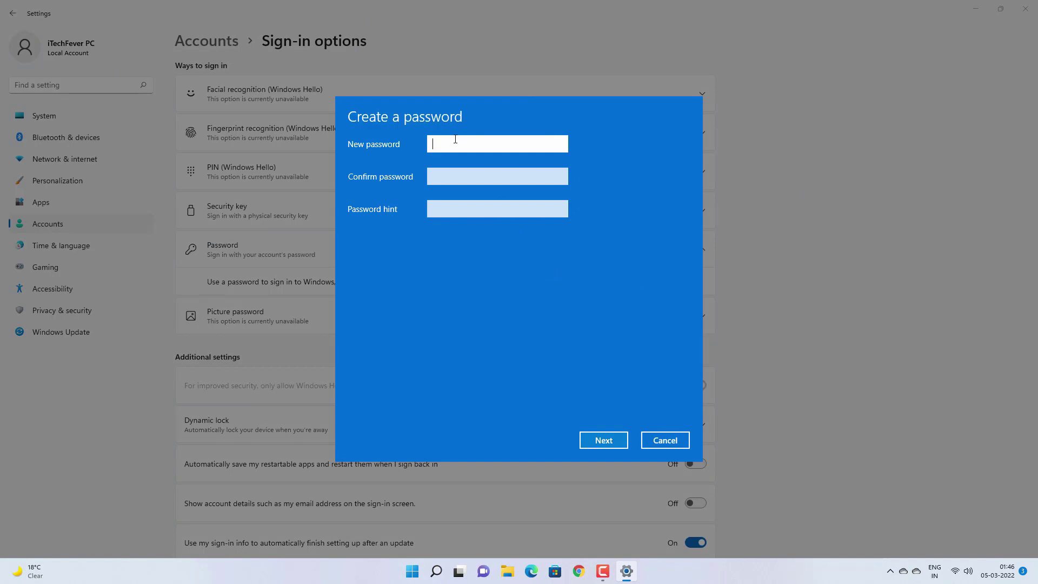
type("•••••••••")
key("Tab")
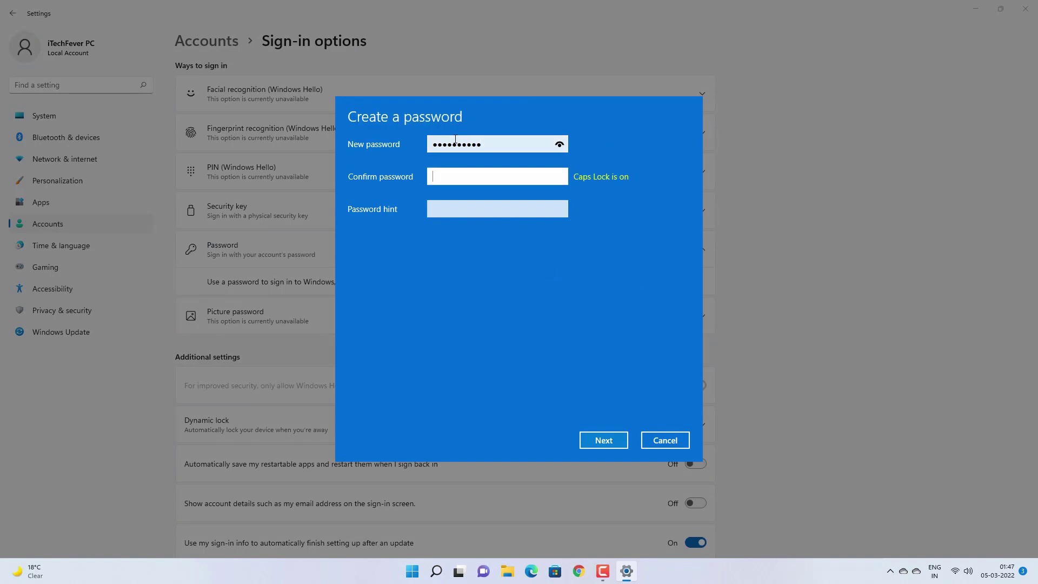
type("••••••••")
key("Tab")
type("SAN")
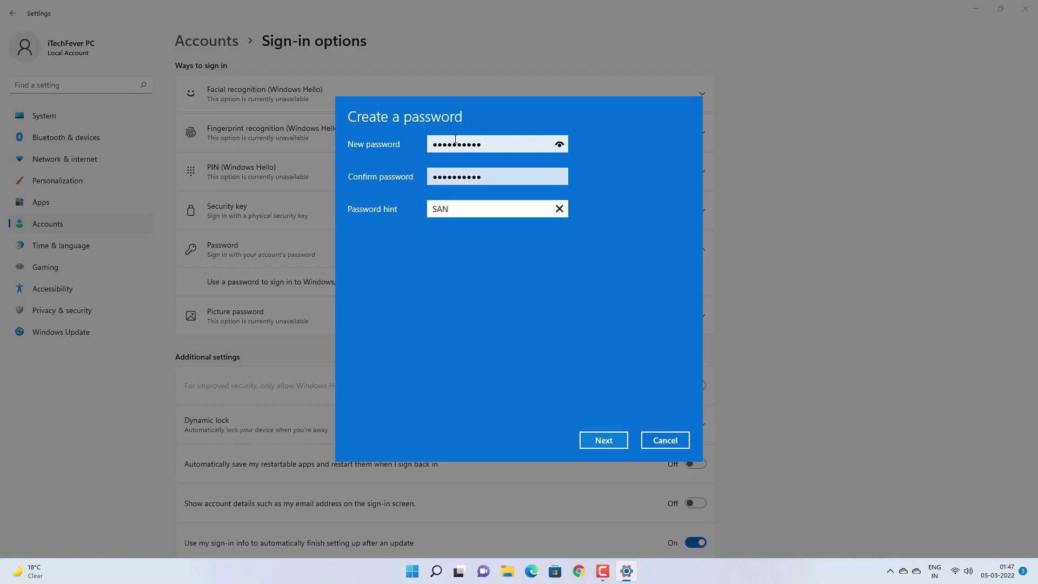
left_click(601, 446)
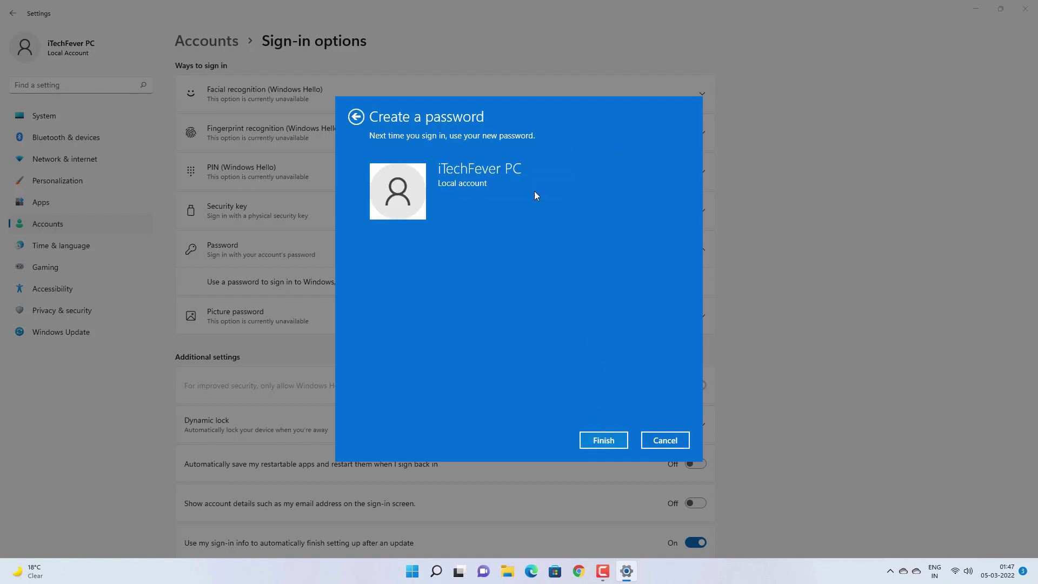
left_click(604, 440)
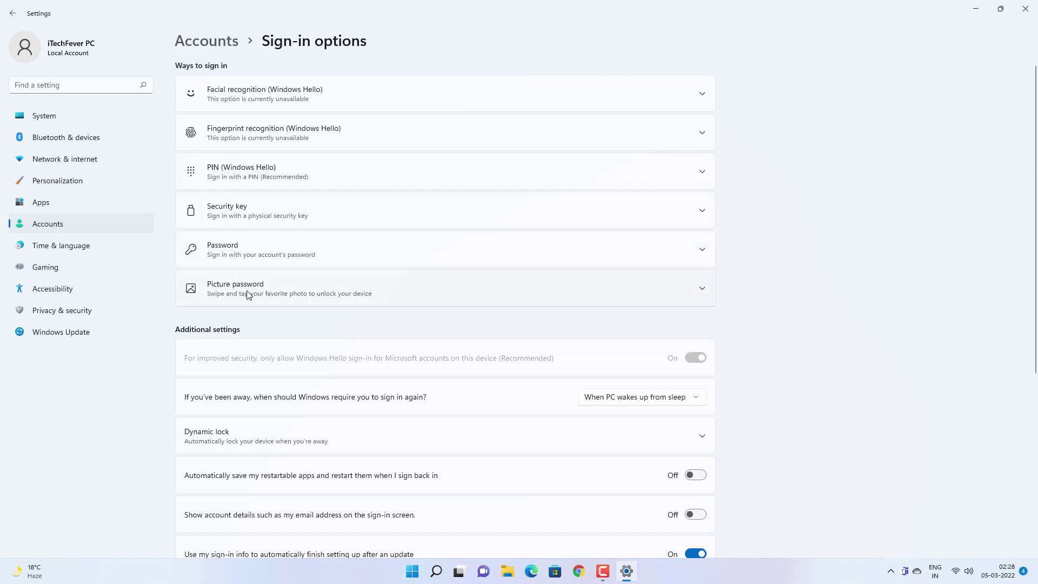
Step: Verify the account password, then set and confirm a six-digit Windows Hello PIN
left_click(279, 178)
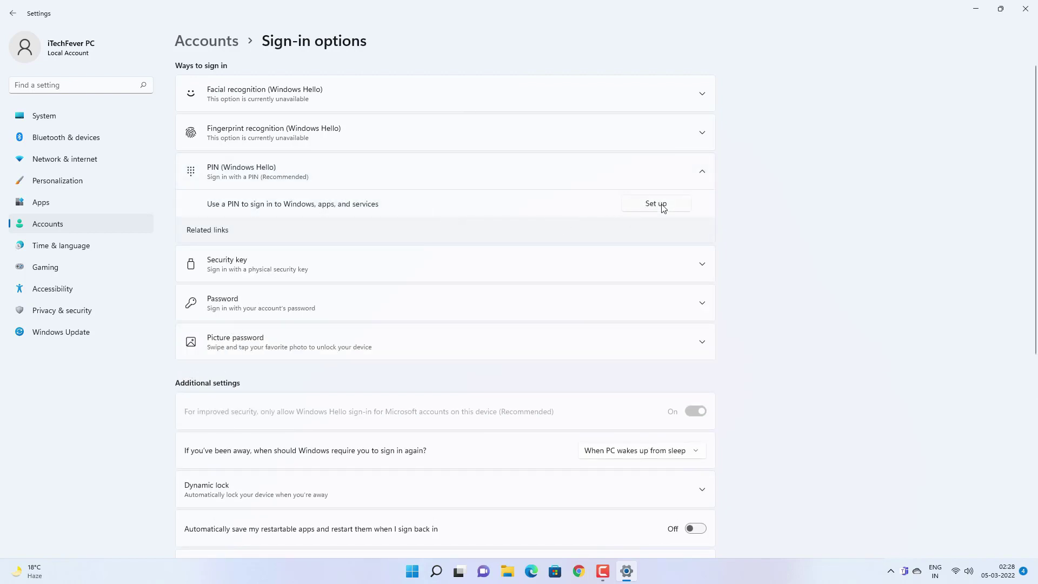
left_click(656, 204)
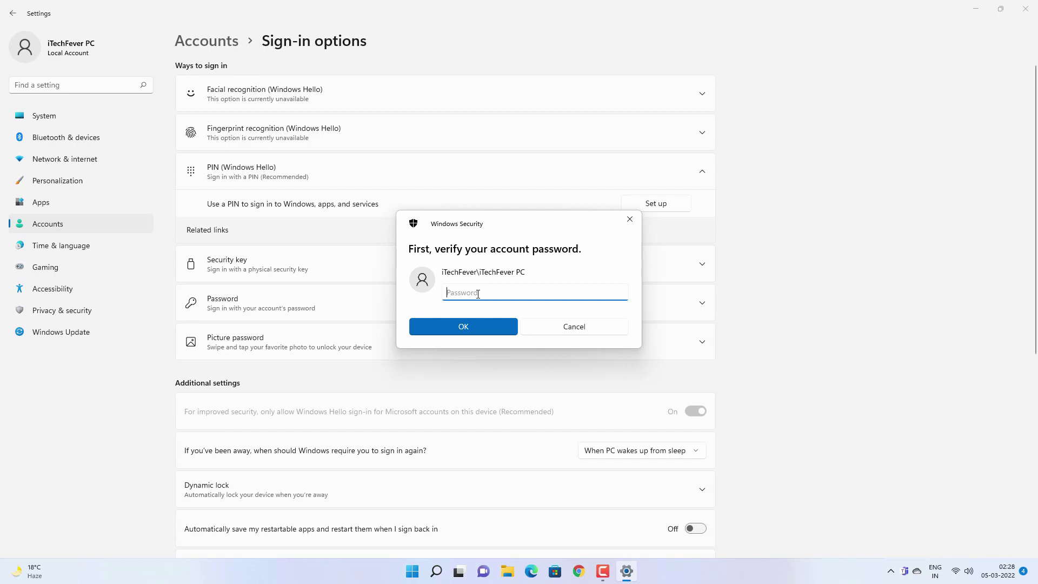
type("1")
left_click(474, 321)
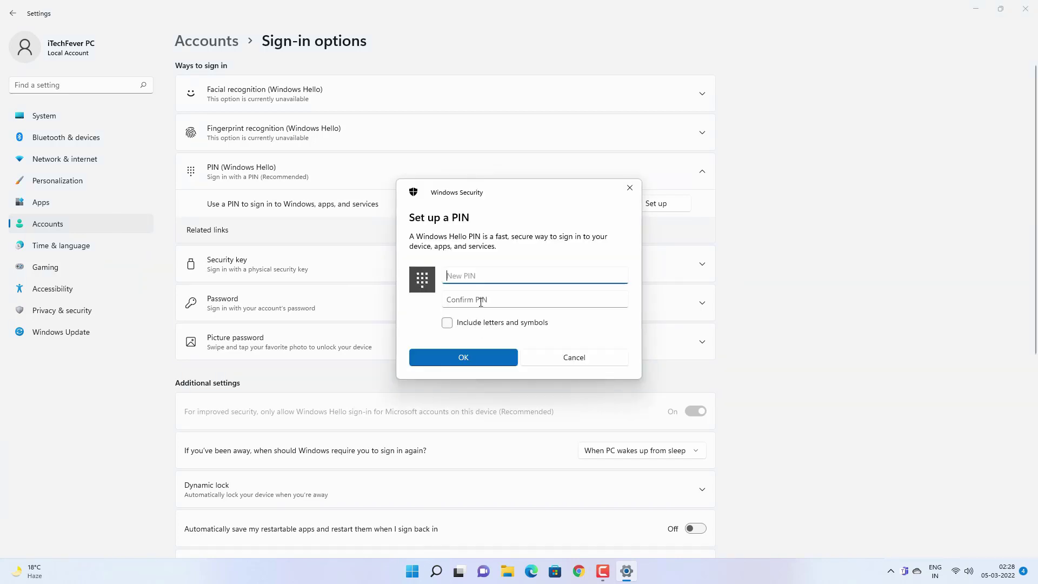
type("123456")
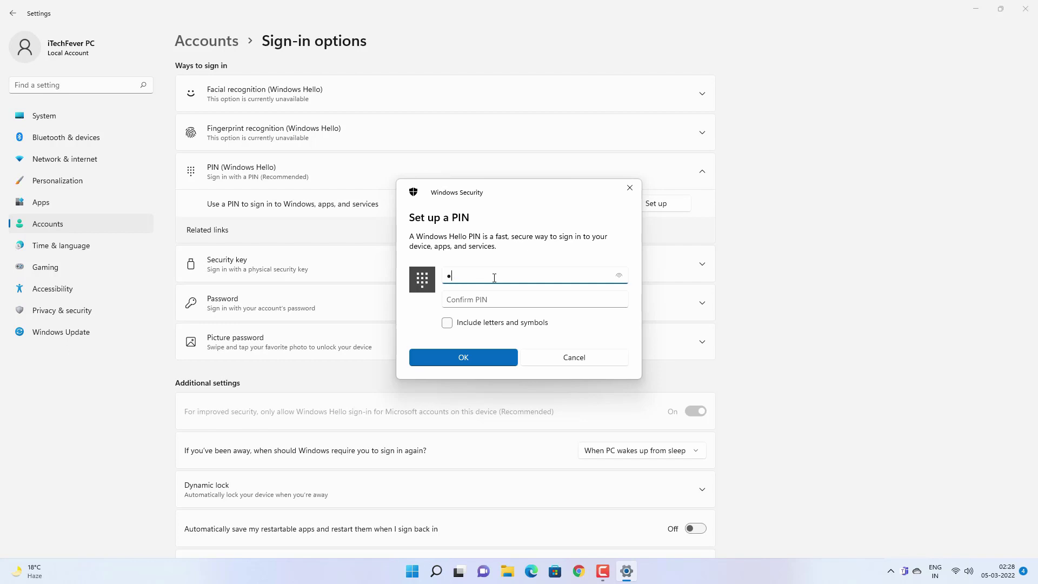
key("Tab")
type("1234")
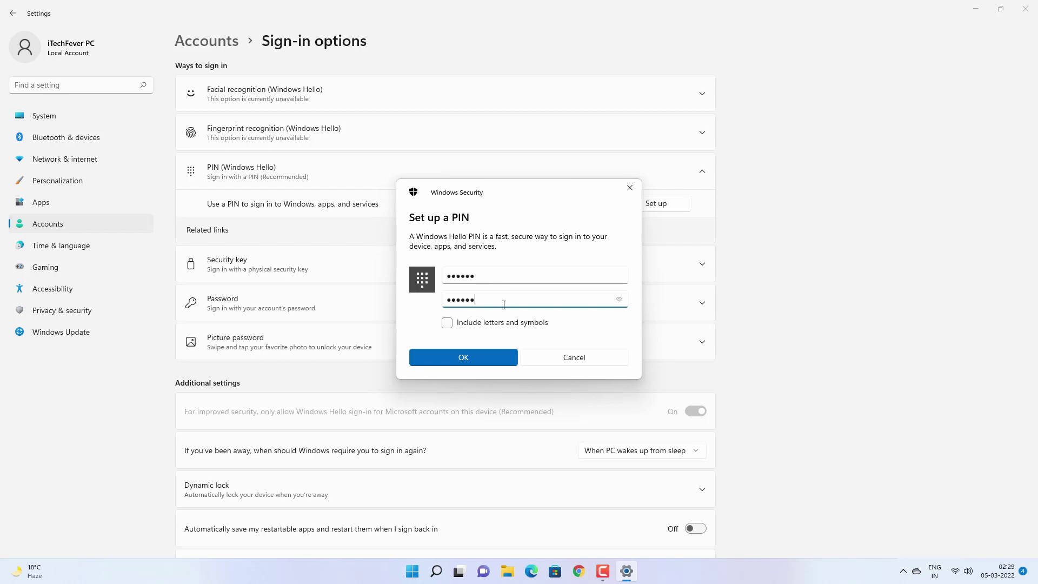
type("56")
left_click(481, 354)
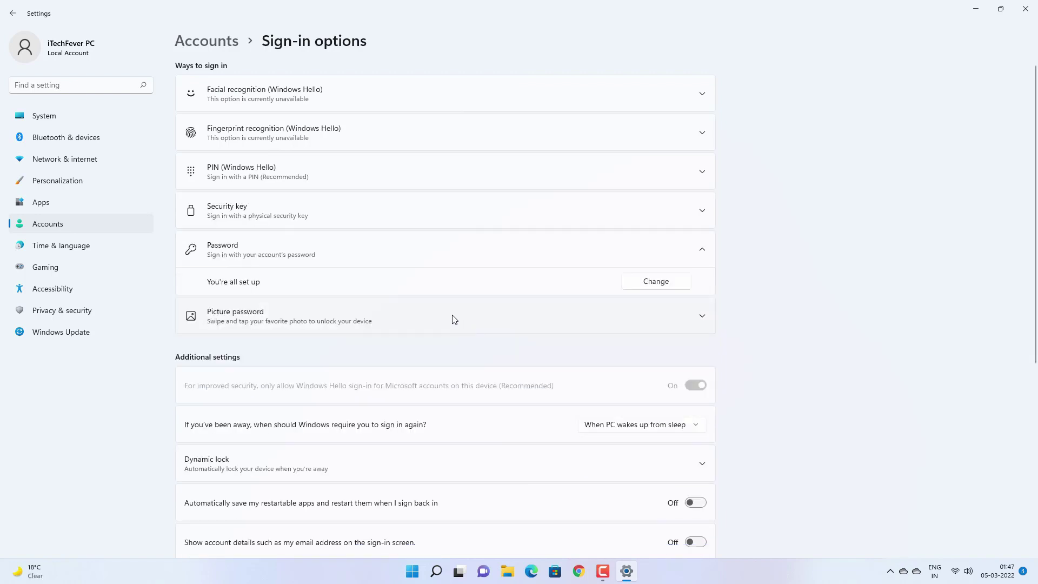
Step: Start adding a picture password and verify the account password
left_click(452, 315)
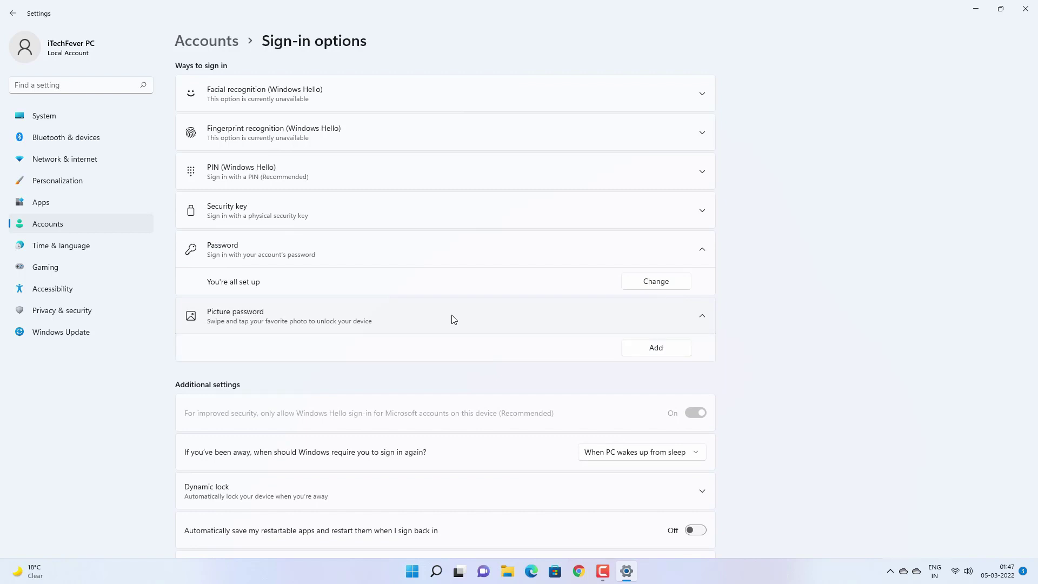
left_click(659, 352)
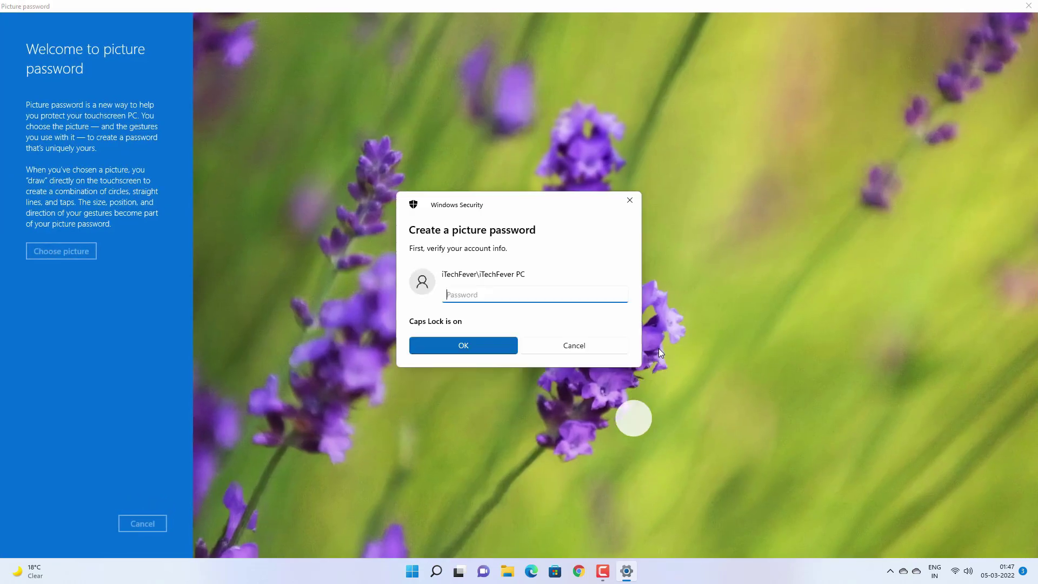
type("***********")
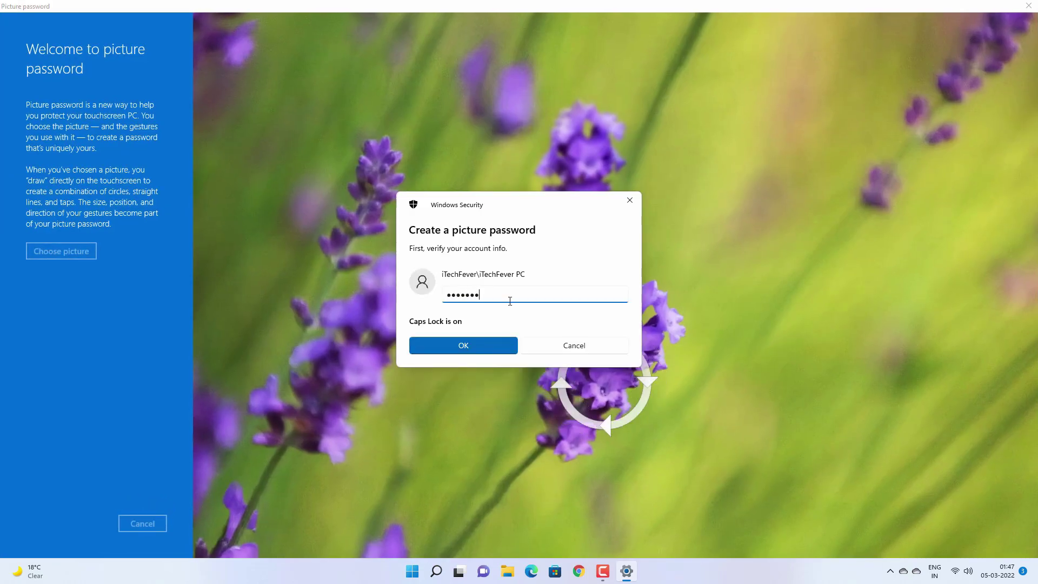
key("Return")
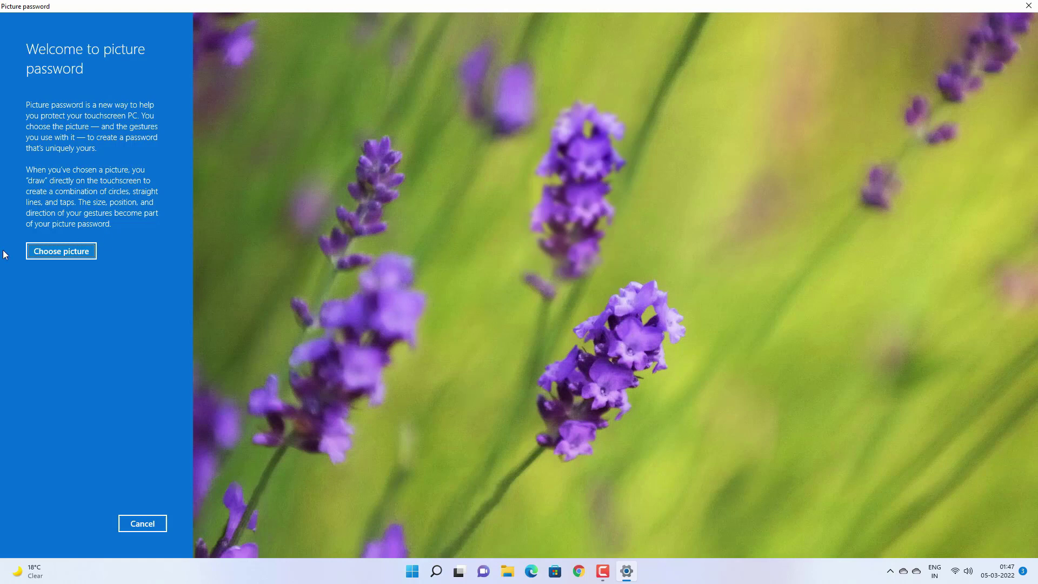
Step: Choose the 'login screen' image from Pictures for the picture password
left_click(70, 250)
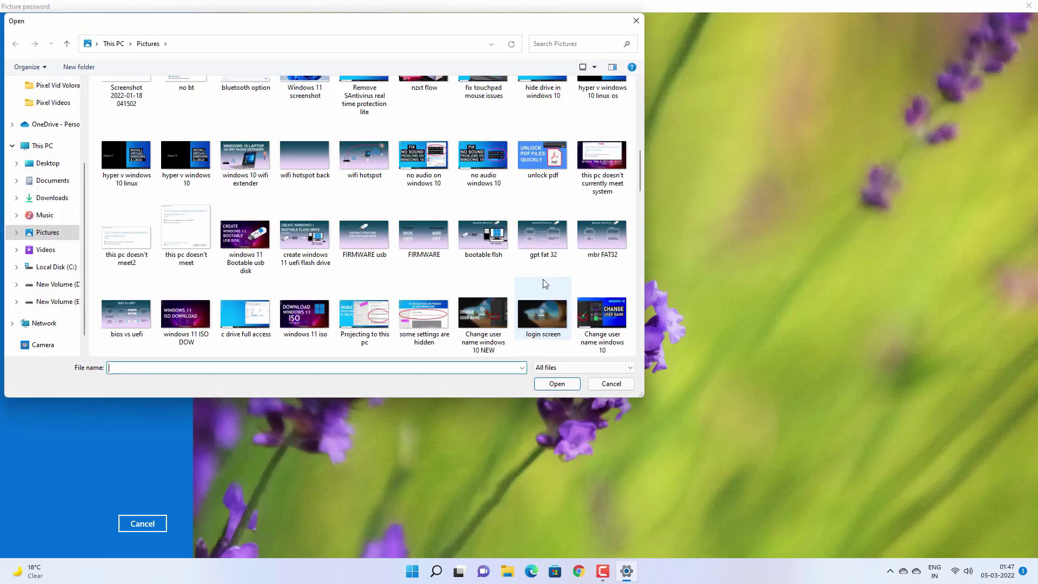
left_click(547, 289)
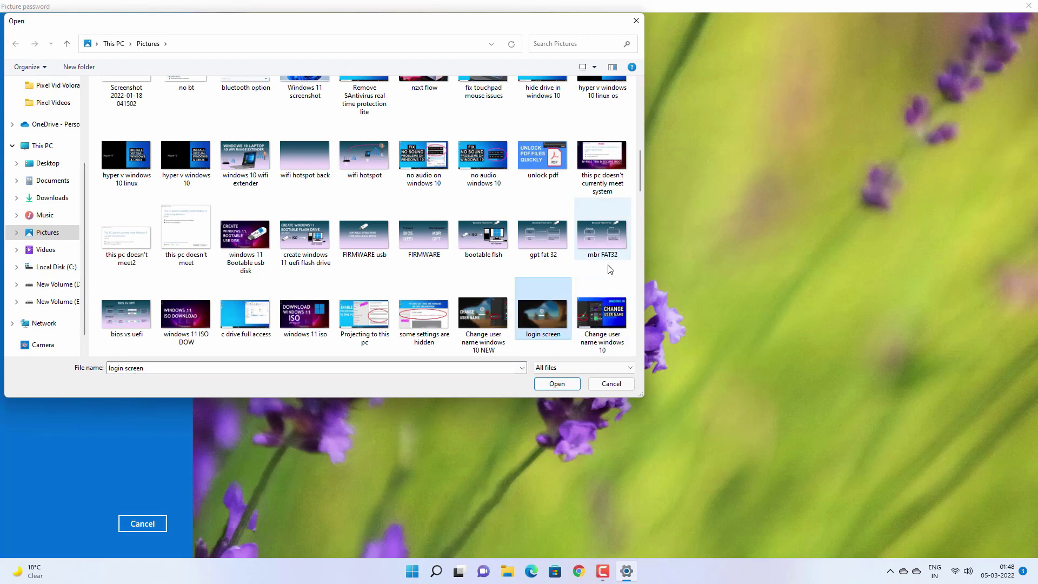
left_click(604, 320)
left_click(535, 316)
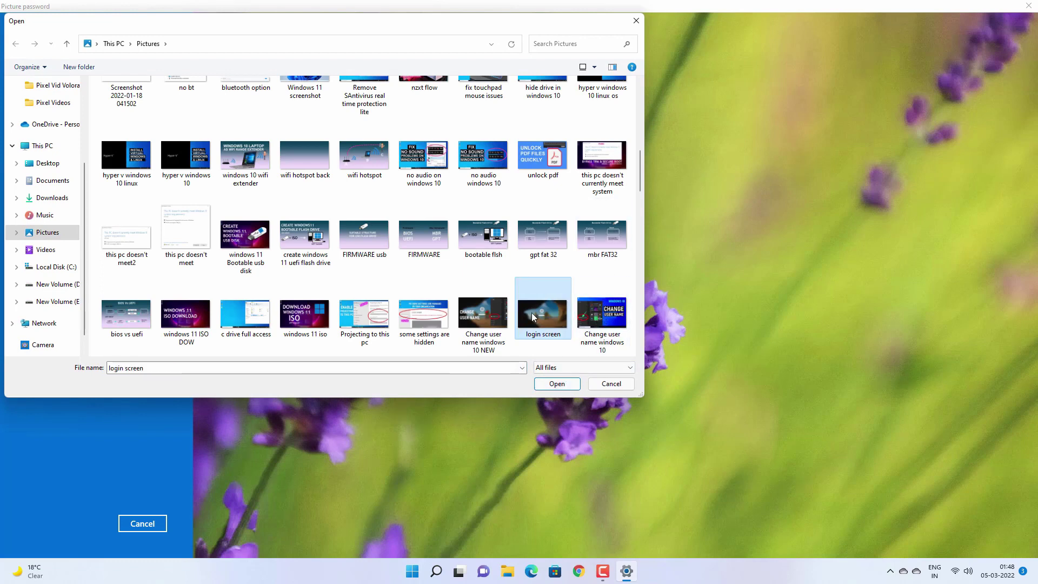
Step: Position the 'login screen' picture and accept it with Use this picture
left_click(558, 383)
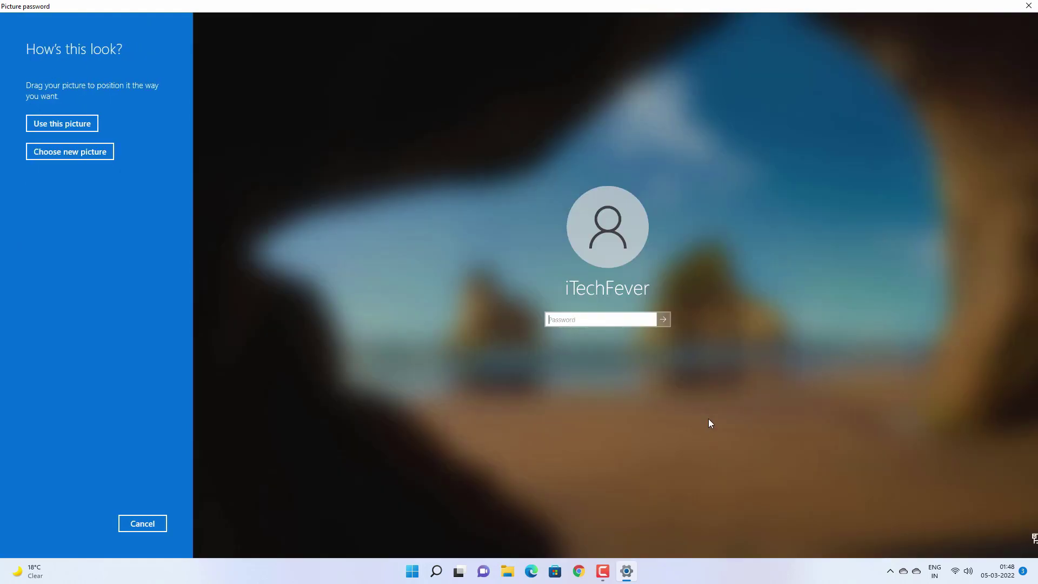
left_click_drag(710, 423, 685, 409)
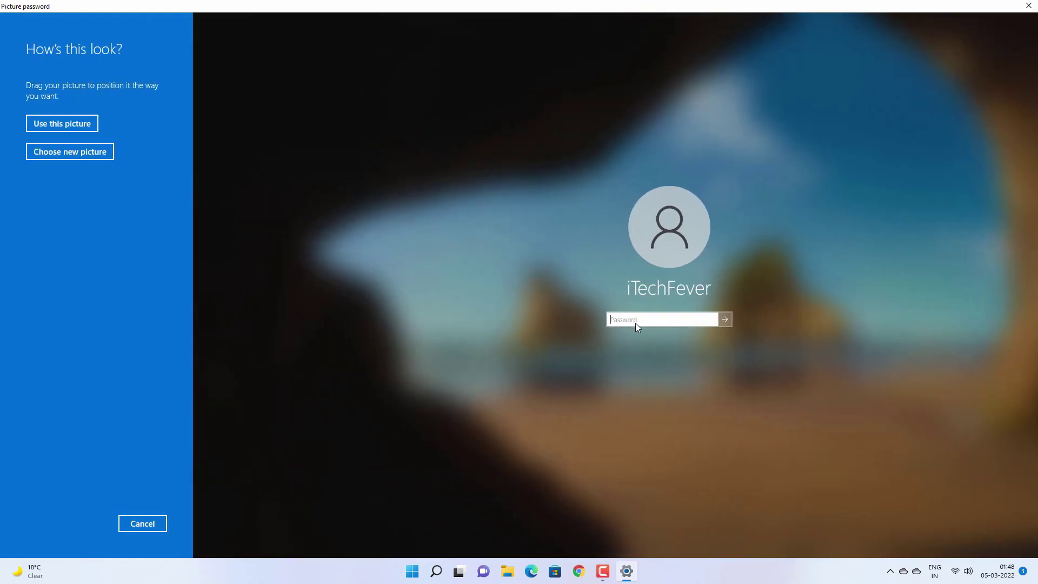
left_click(79, 127)
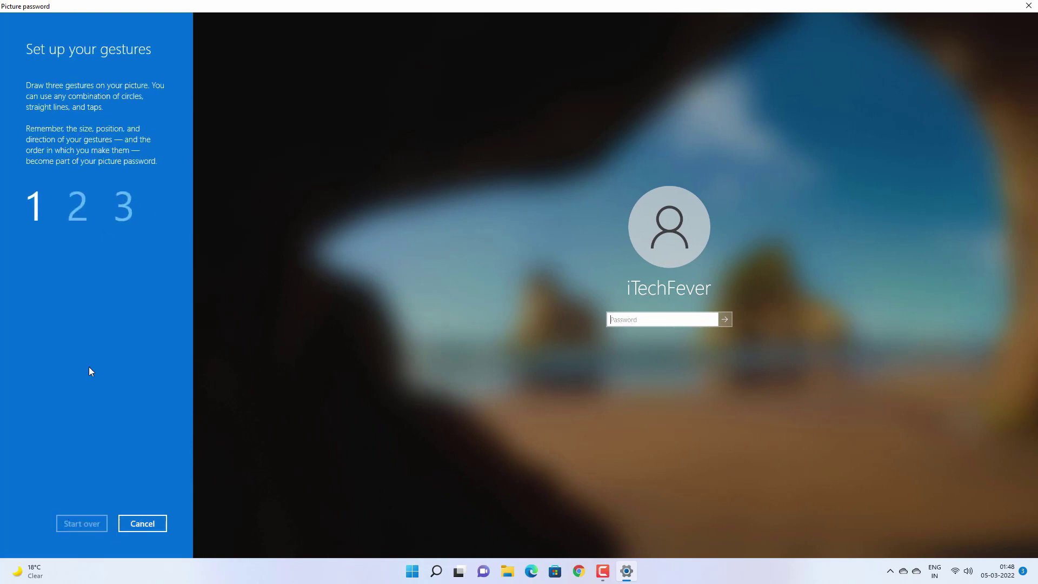
Step: Draw three gestures on the picture, repeat them to confirm, then close the wizard
left_click_drag(77, 199, 360, 195)
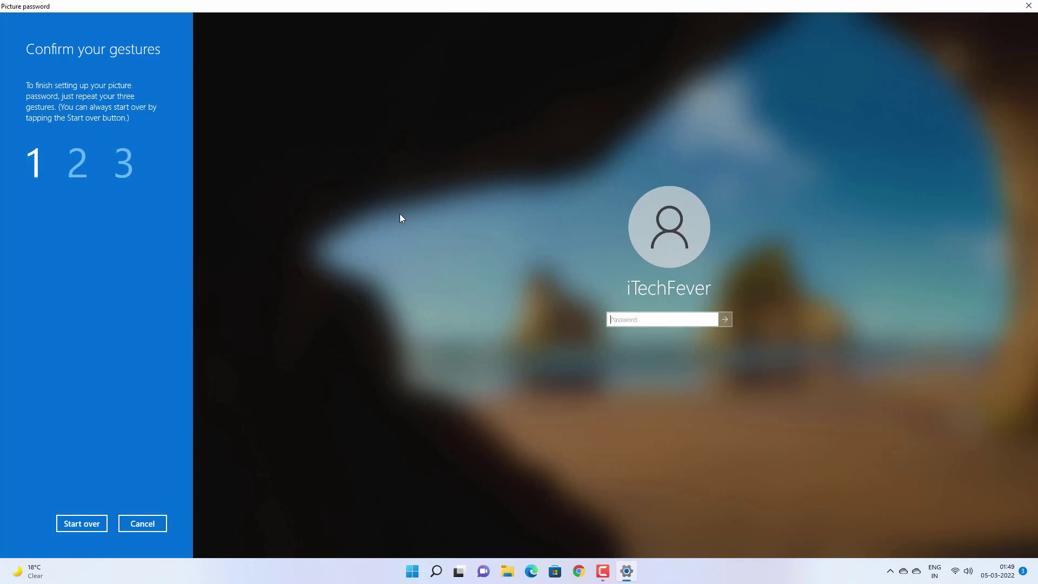
left_click(355, 238)
left_click(635, 183)
left_click_drag(946, 346, 917, 218)
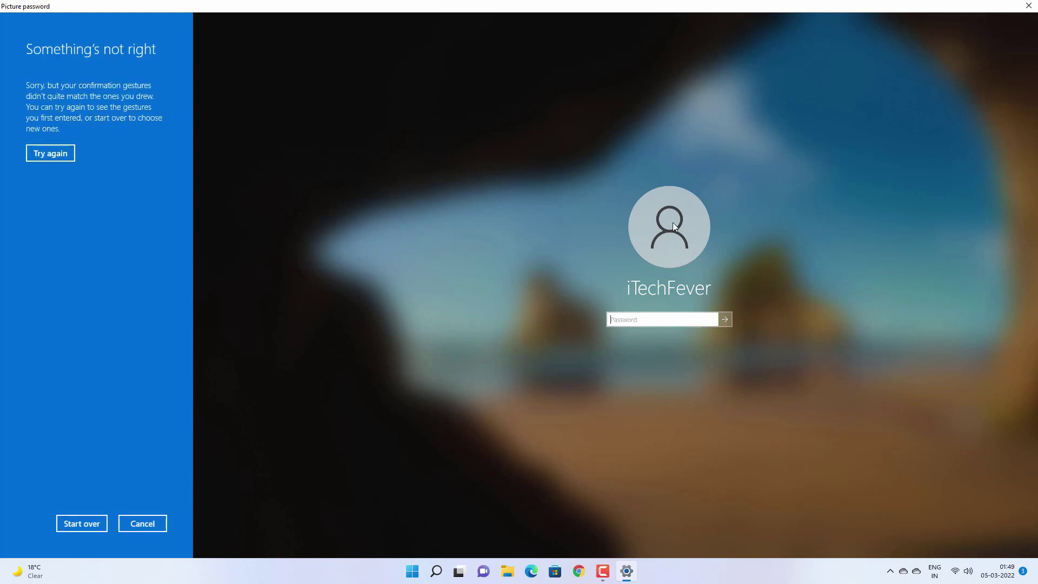
left_click(1028, 5)
Step: Lock the PC with Win+L, sign back in, and bring up the Ctrl+Alt+Del security screen
key("super+l")
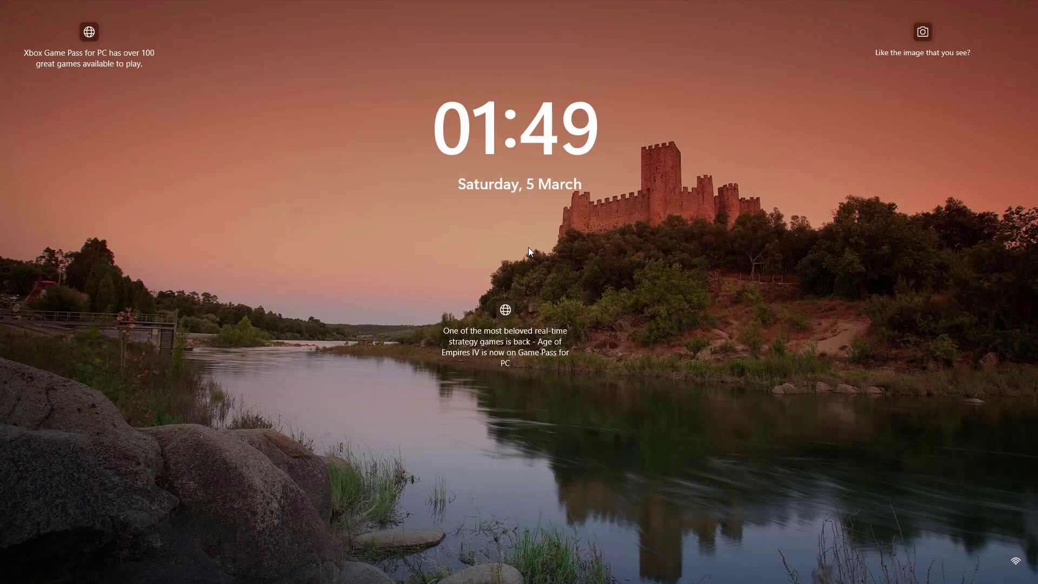
left_click(529, 249)
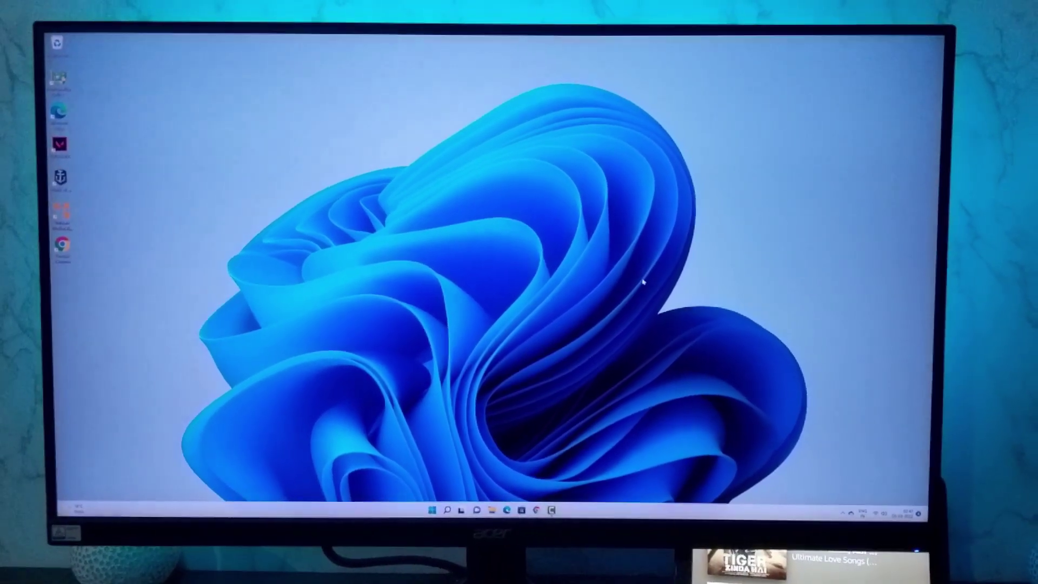
key("ctrl+alt+Delete")
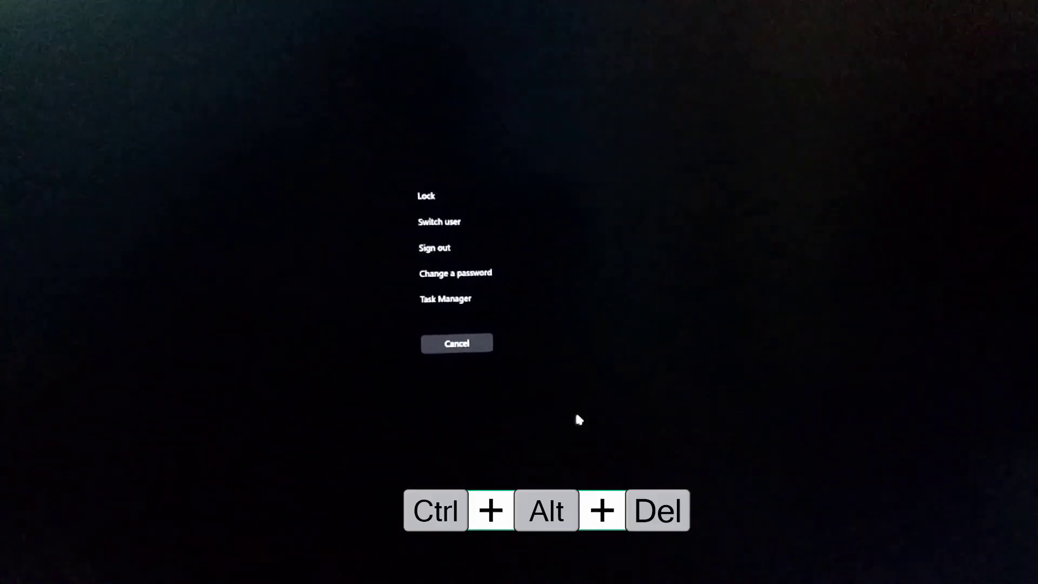
Step: Change the password by entering the old password, a new password and its confirmation
left_click(492, 280)
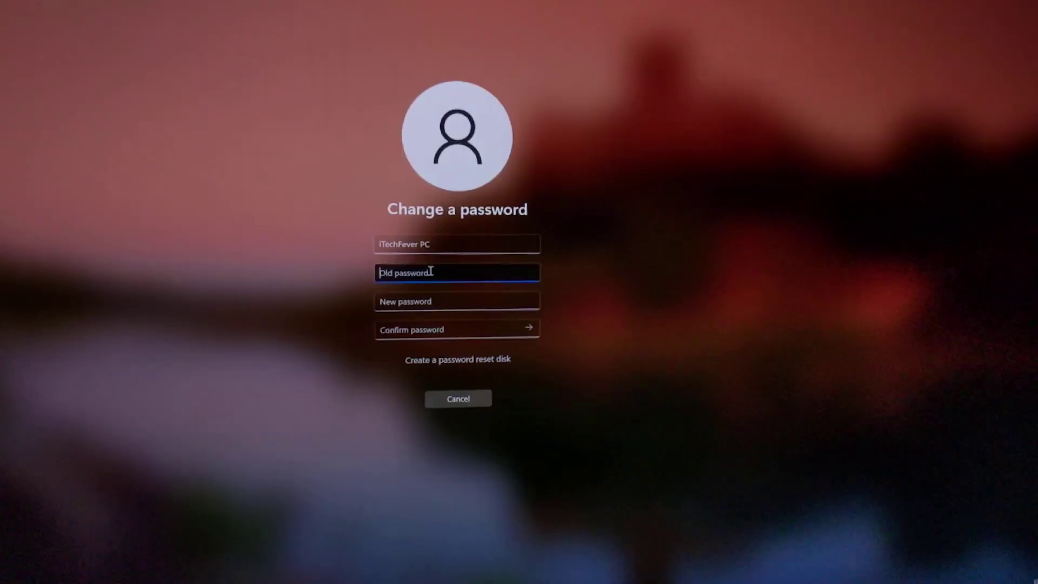
left_click(419, 303)
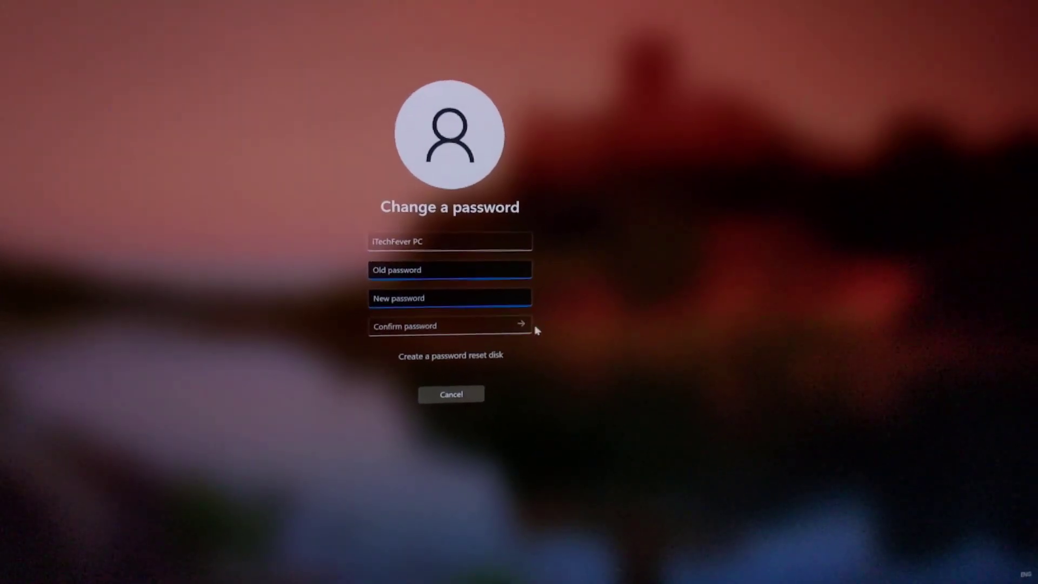
left_click(435, 267)
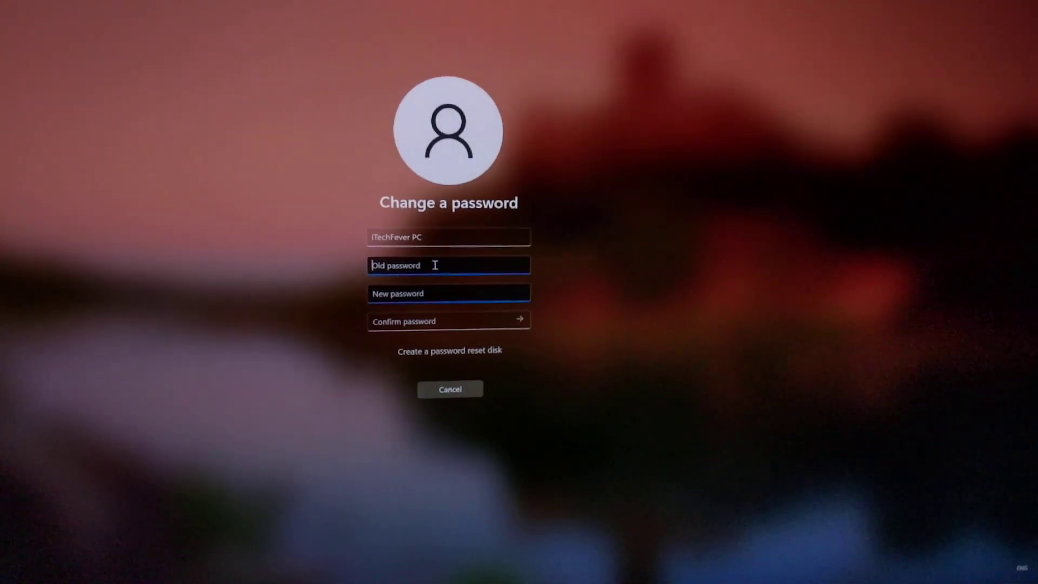
type("•••")
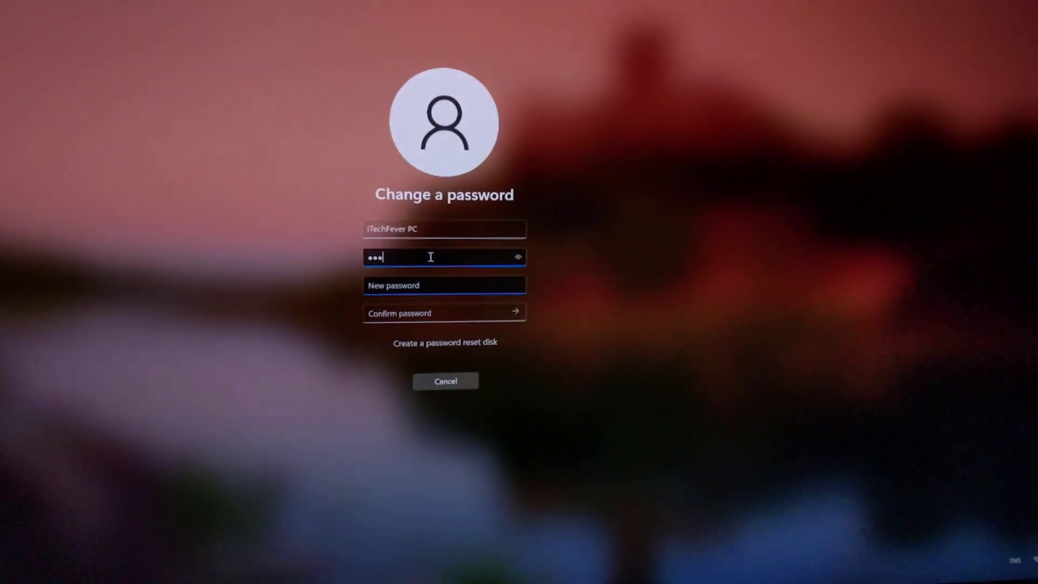
left_click(420, 285)
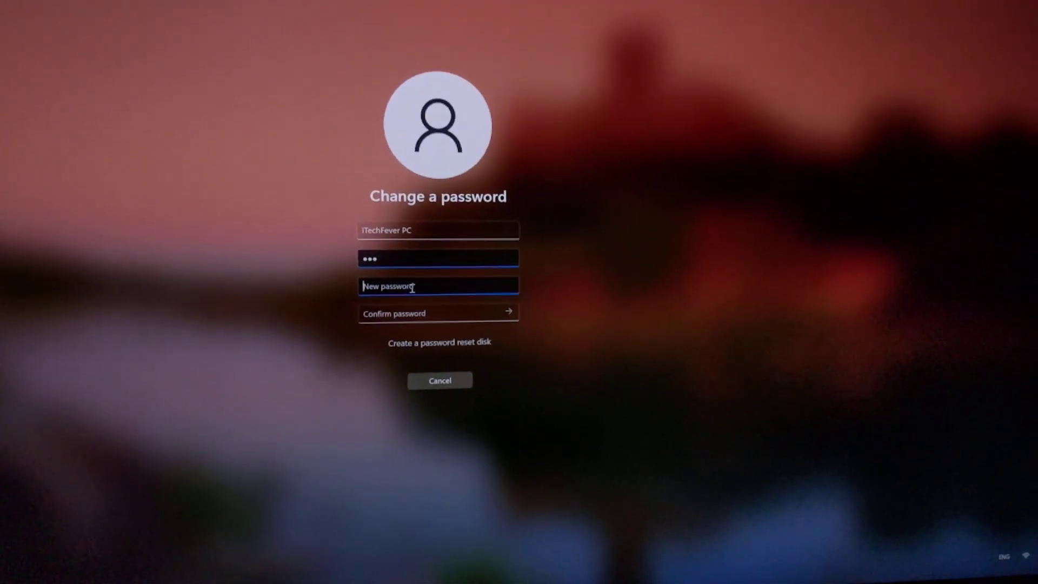
type("••••")
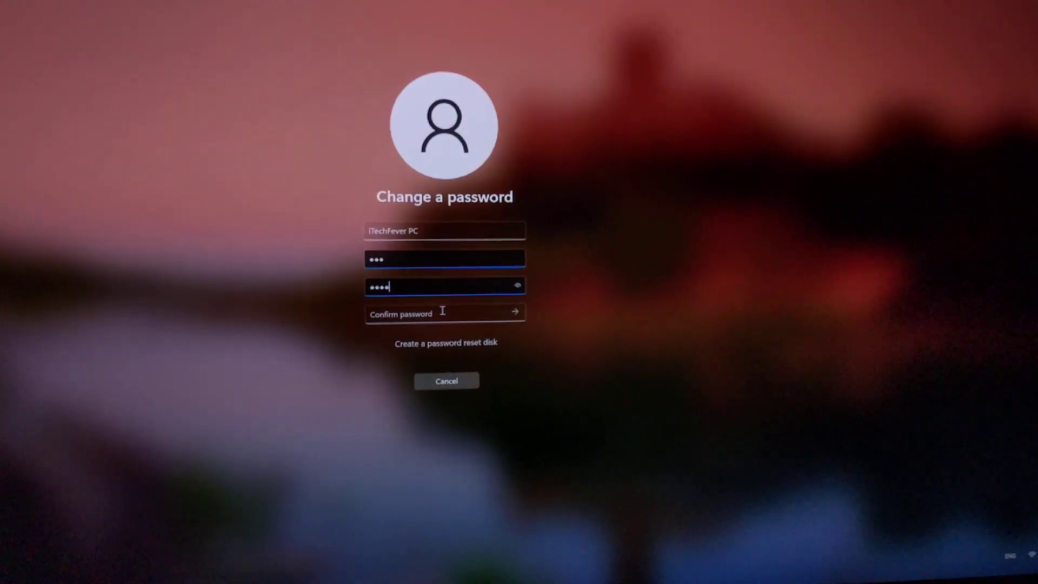
left_click(429, 312)
type("****")
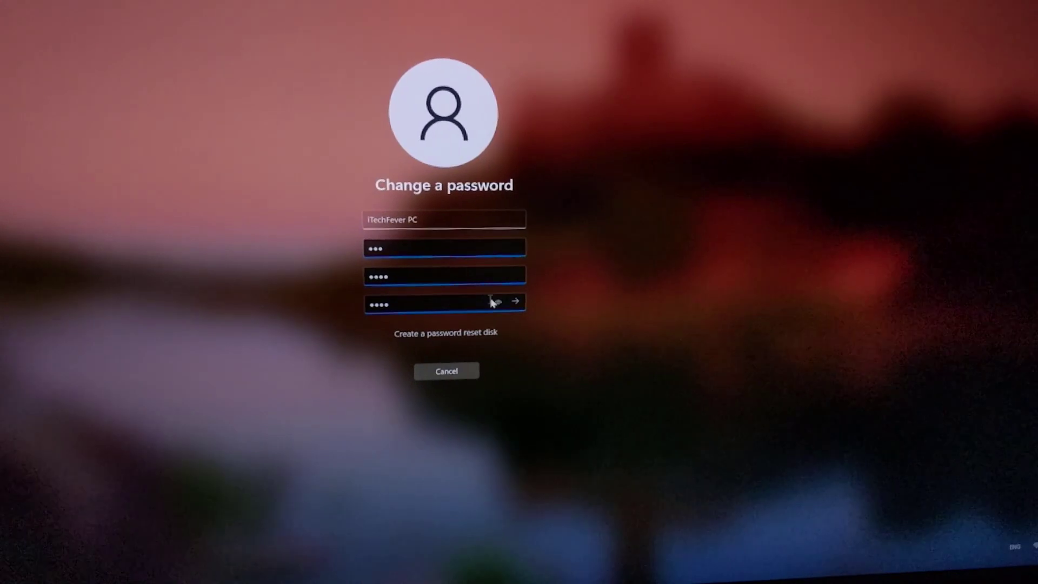
left_click(521, 301)
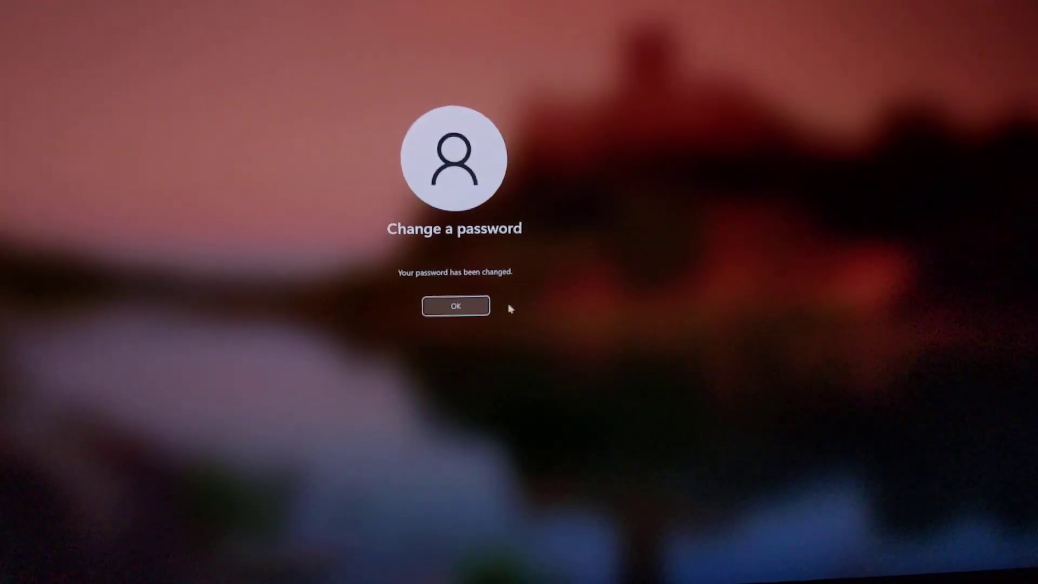